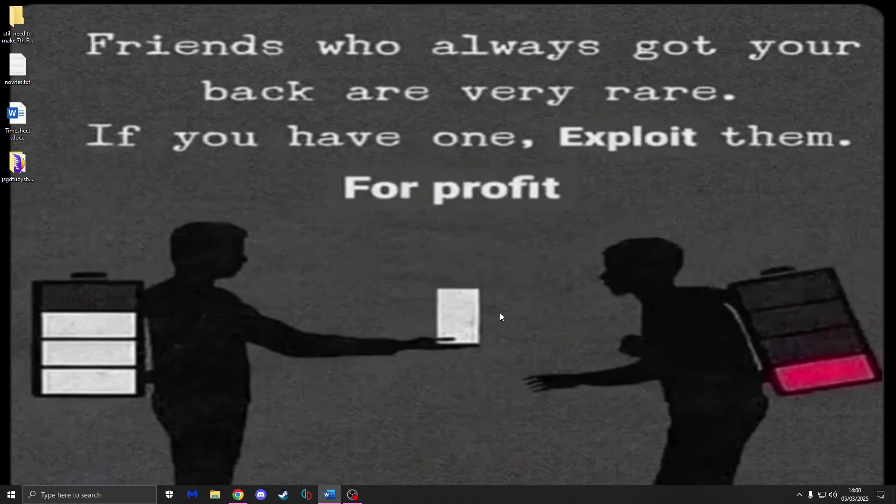
Bring Chrome forward and switch to the YouTube home feed
click(238, 494)
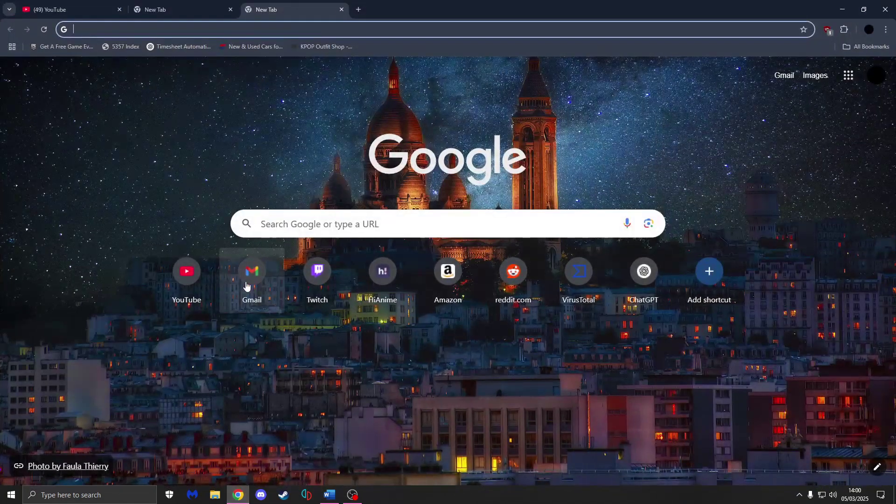
click(64, 5)
click(830, 31)
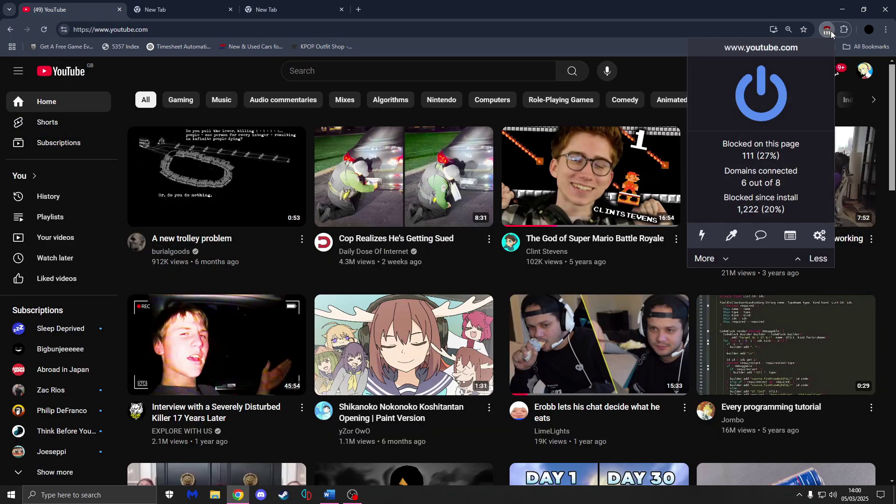
click(771, 46)
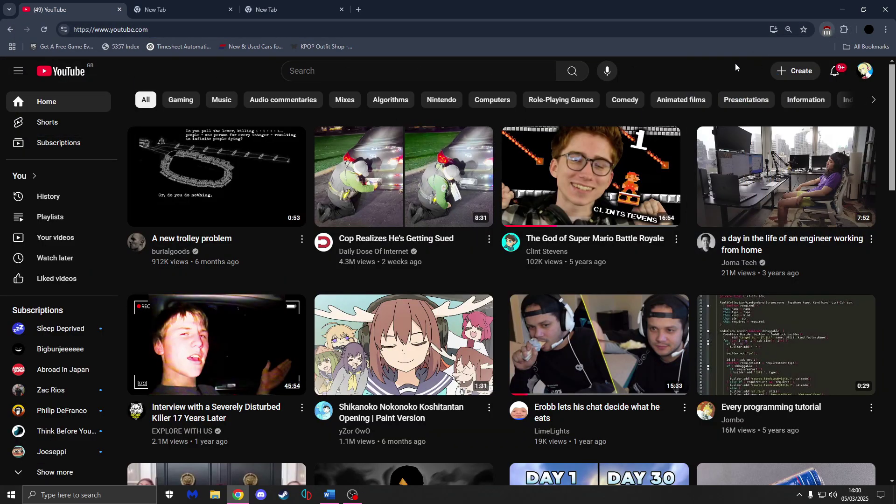
scroll(735, 63, down, 3)
scroll(735, 63, up, 3)
Turn uBlock Origin off for YouTube and reload the feed without ad blocking
click(827, 31)
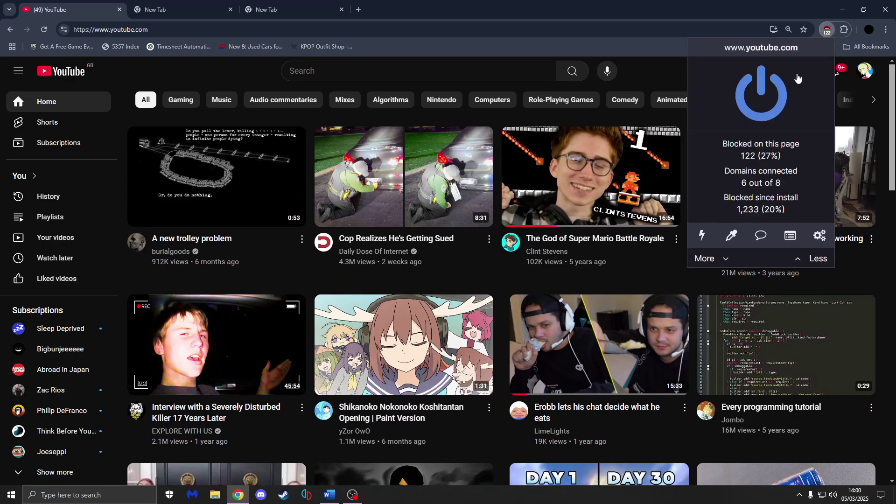
click(761, 93)
click(816, 91)
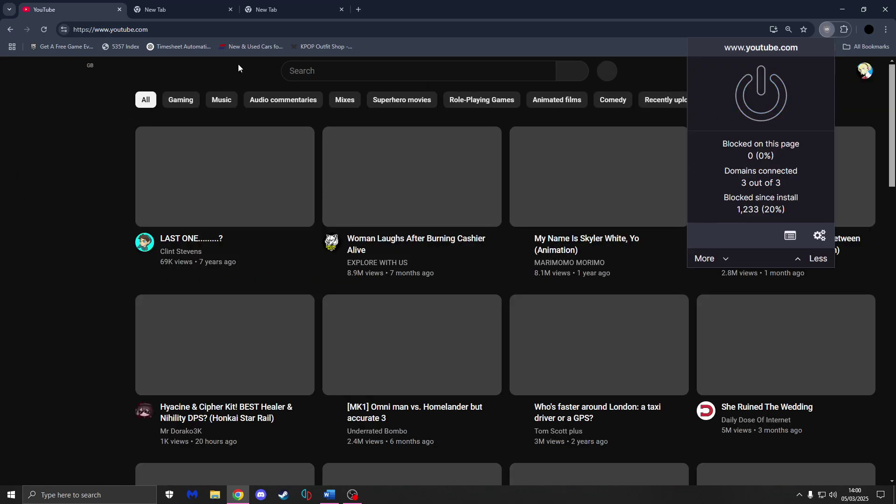
click(242, 65)
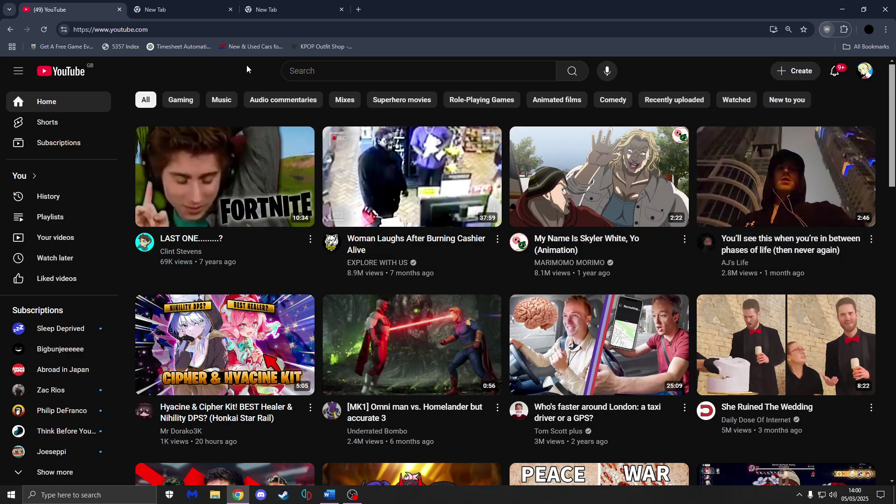
scroll(311, 143, down, 8)
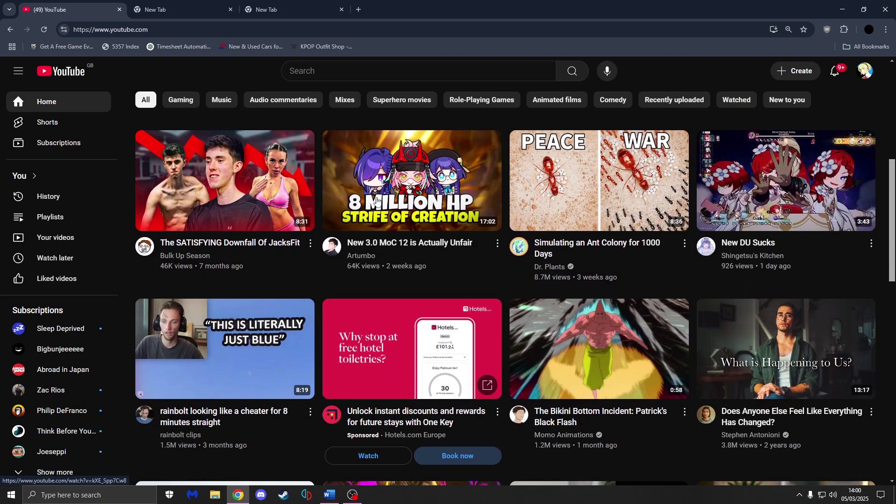
scroll(426, 321, down, 8)
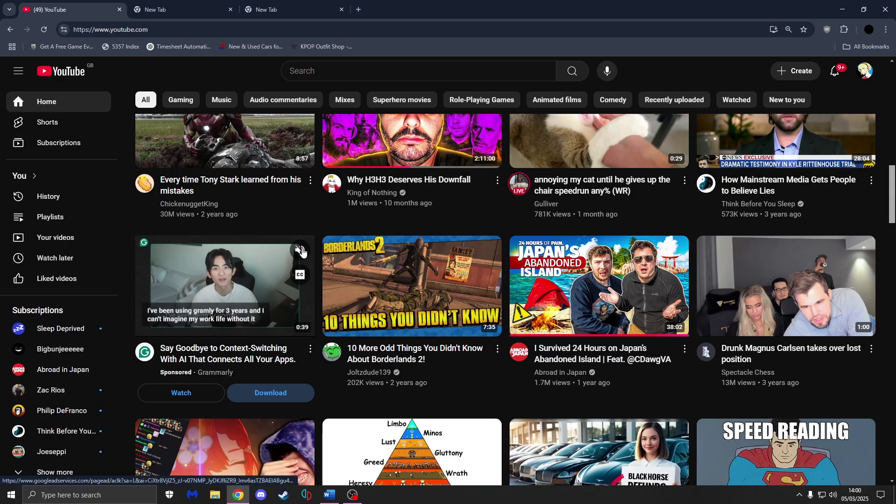
scroll(316, 227, up, 15)
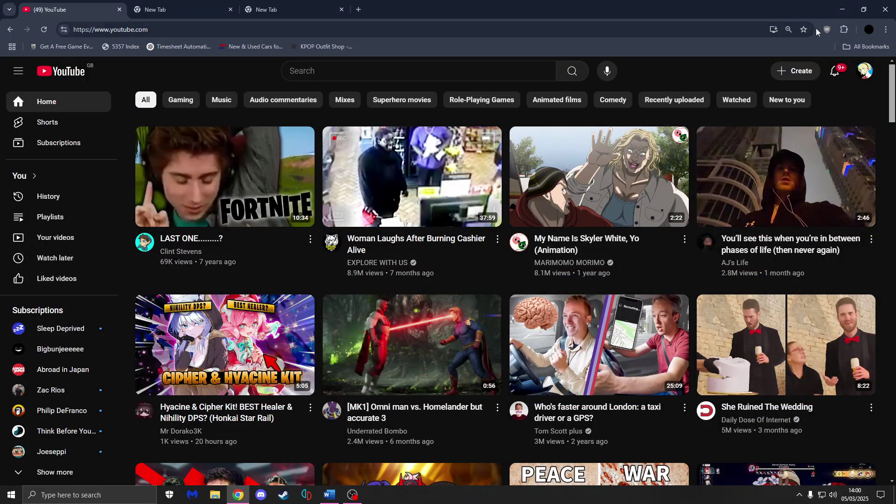
Turn uBlock Origin back on for YouTube and reload the feed with blocking
click(827, 29)
click(760, 93)
click(816, 91)
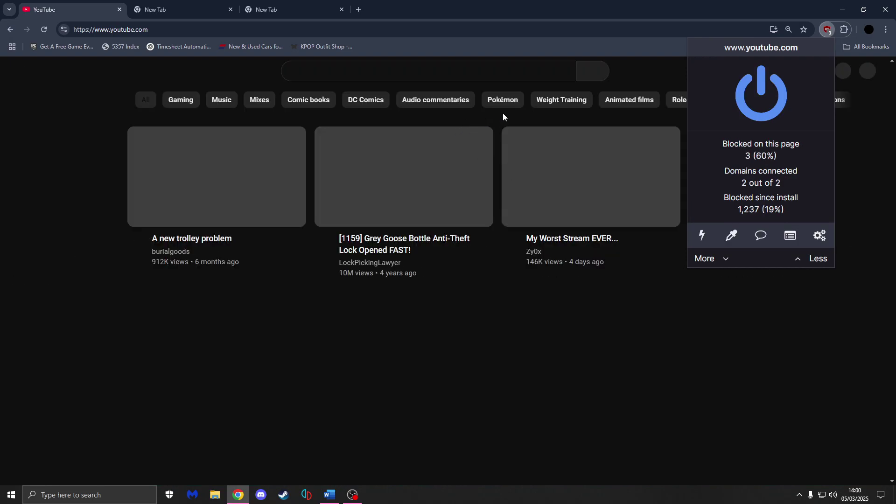
click(503, 113)
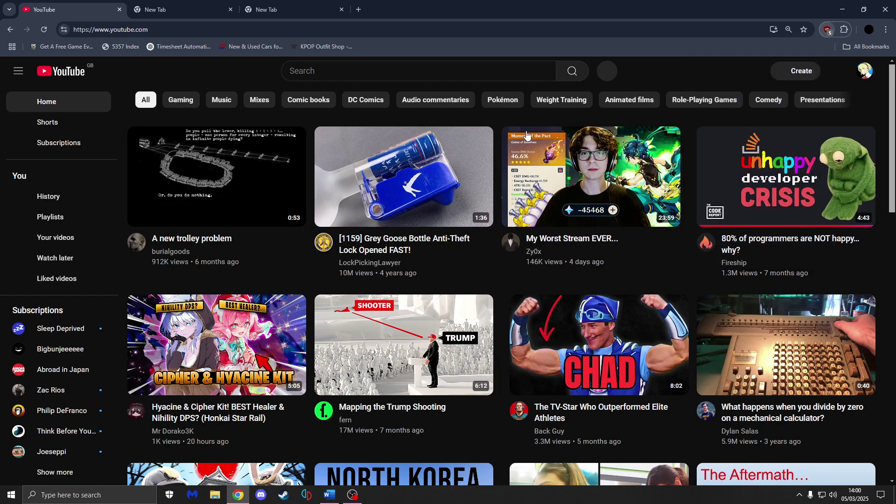
scroll(494, 198, down, 2)
scroll(494, 197, down, 14)
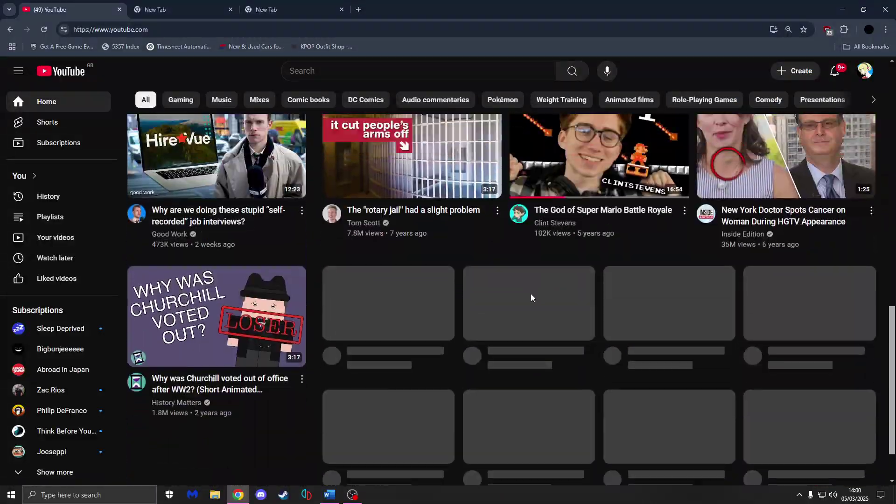
scroll(530, 294, up, 12)
scroll(530, 296, up, 4)
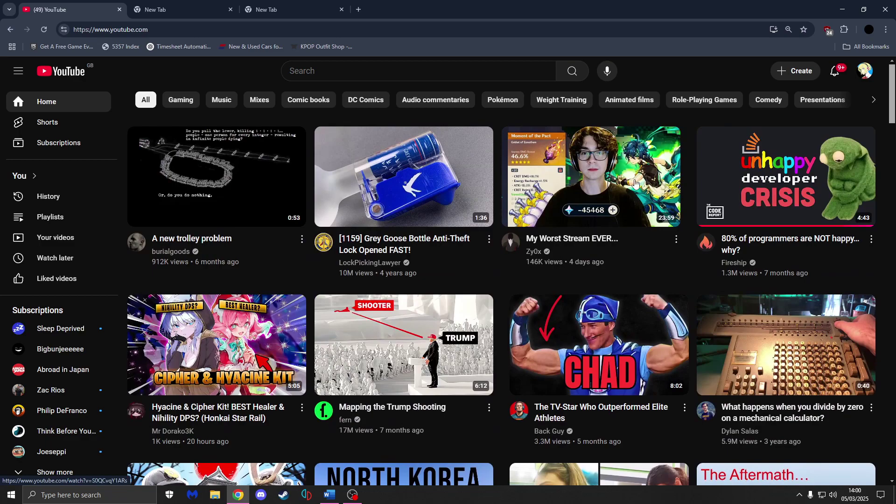
Remove uBlock Origin from Chrome, reload YouTube, and move to the second new tab
right_click(831, 29)
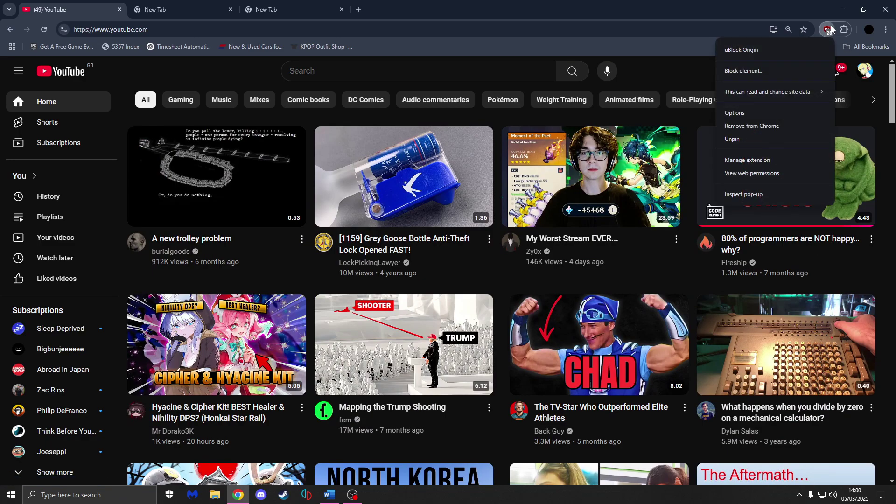
click(747, 126)
click(765, 103)
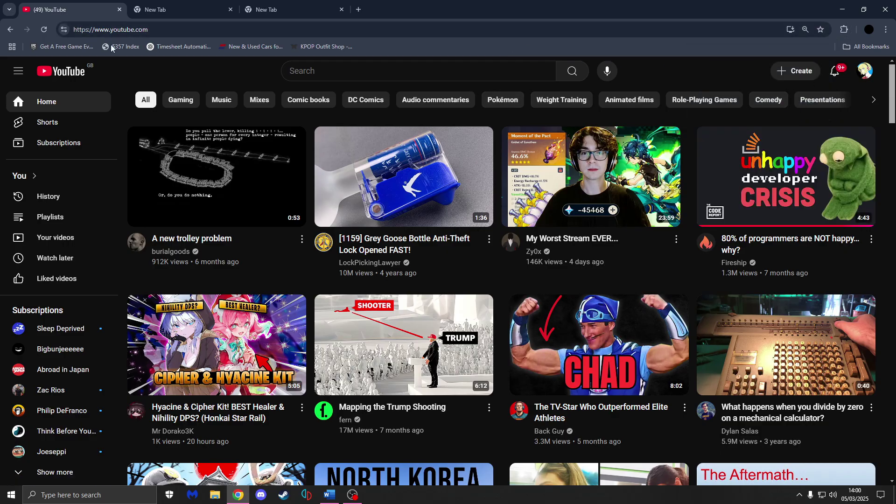
click(45, 29)
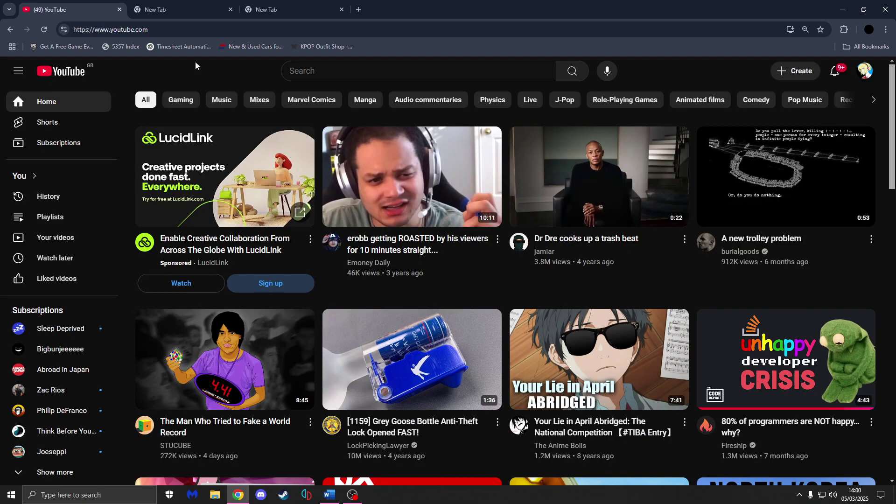
click(180, 10)
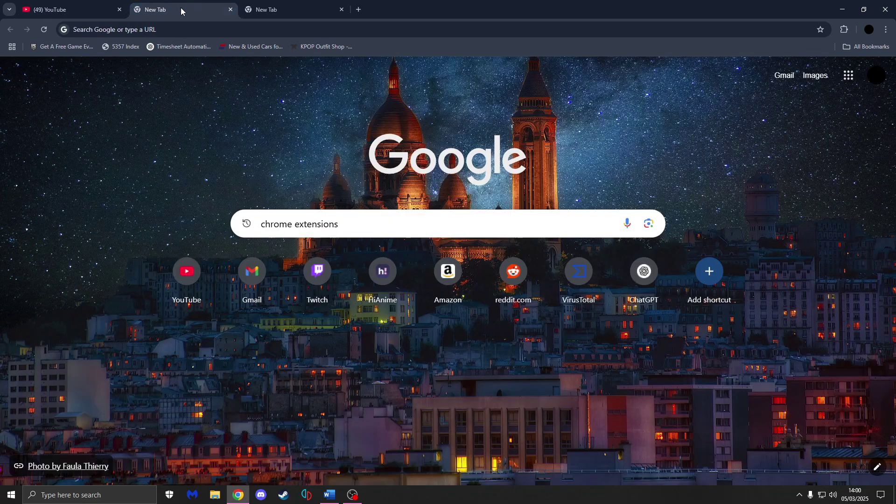
Search Google for 'chrome extensions', open the Chrome Web Store, and search it for uBlock Origin
click(416, 223)
key(Return)
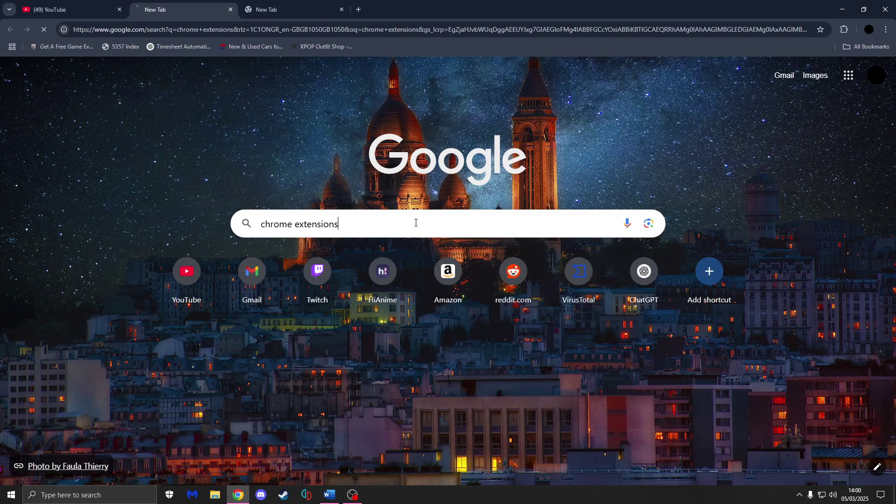
click(226, 191)
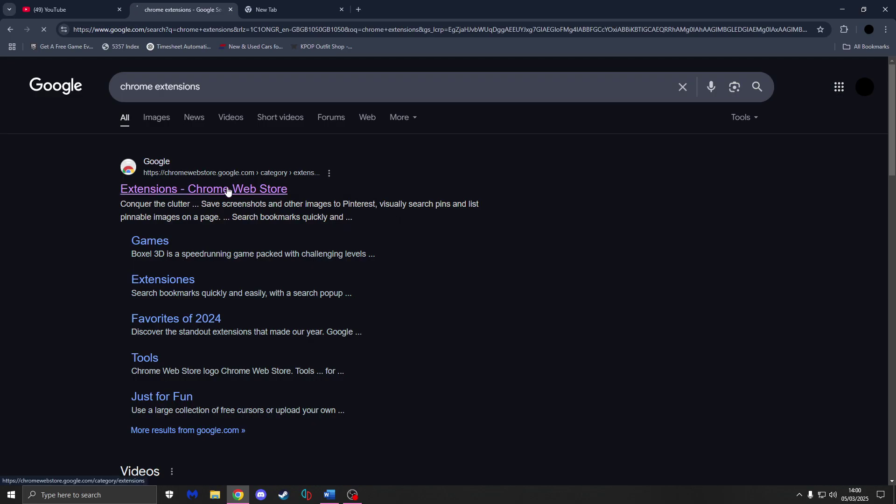
click(418, 73)
text(ublock o)
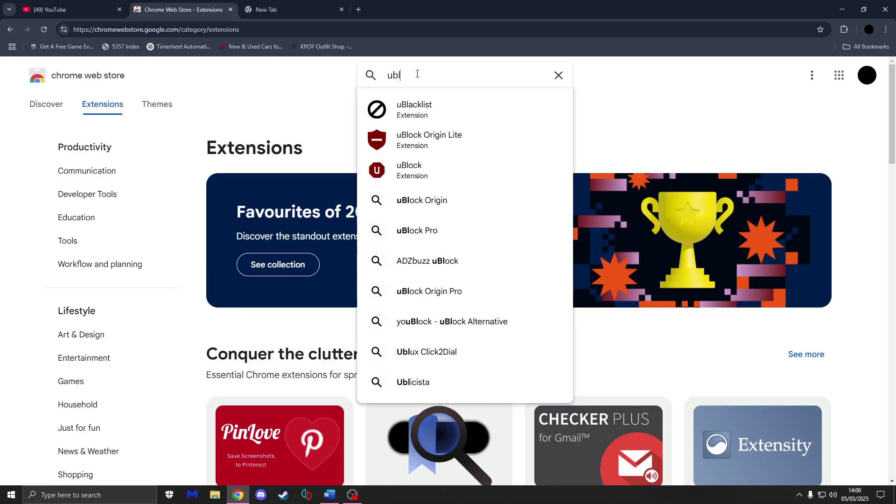
click(427, 139)
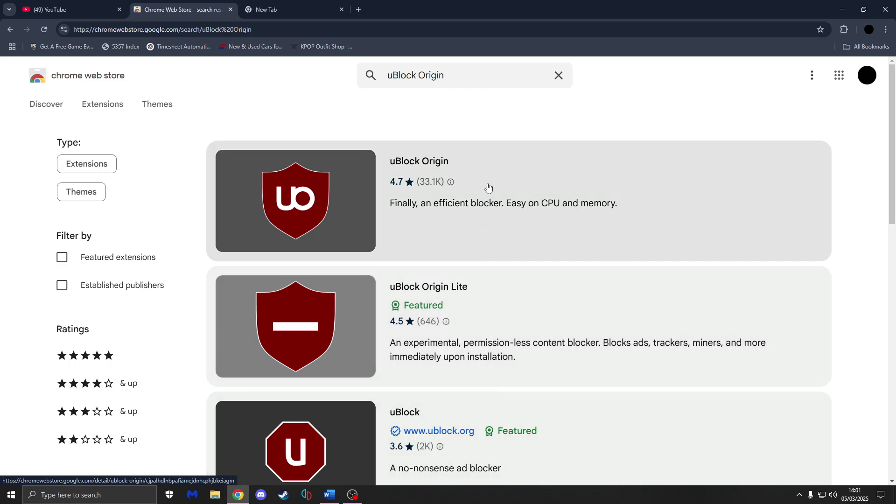
Open the uBlock Origin store listing showing it is no longer available
click(498, 172)
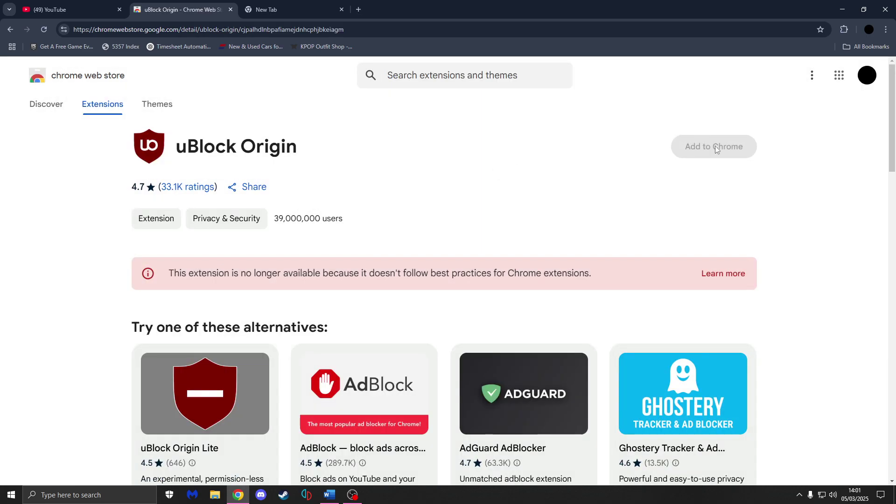
triple_click(716, 146)
click(637, 149)
right_click(534, 155)
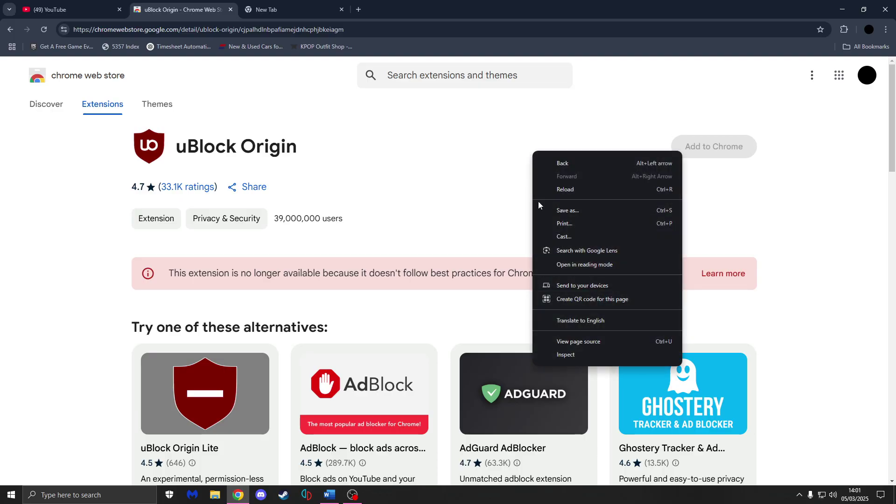
click(478, 192)
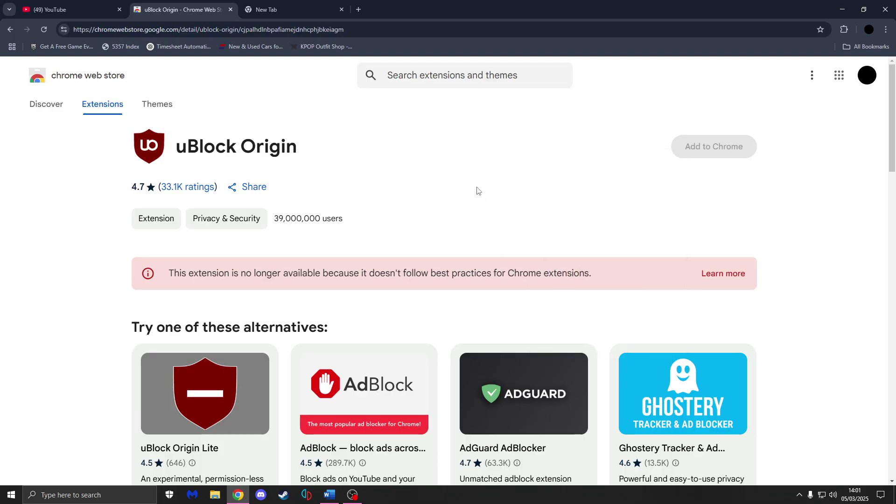
Open DevTools on the listing page and start a Ctrl+F search of the element tree
key(F12)
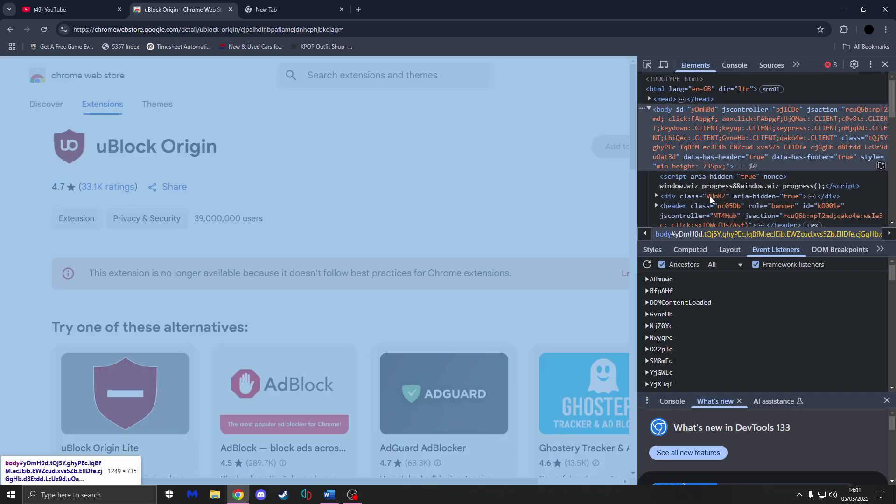
click(711, 149)
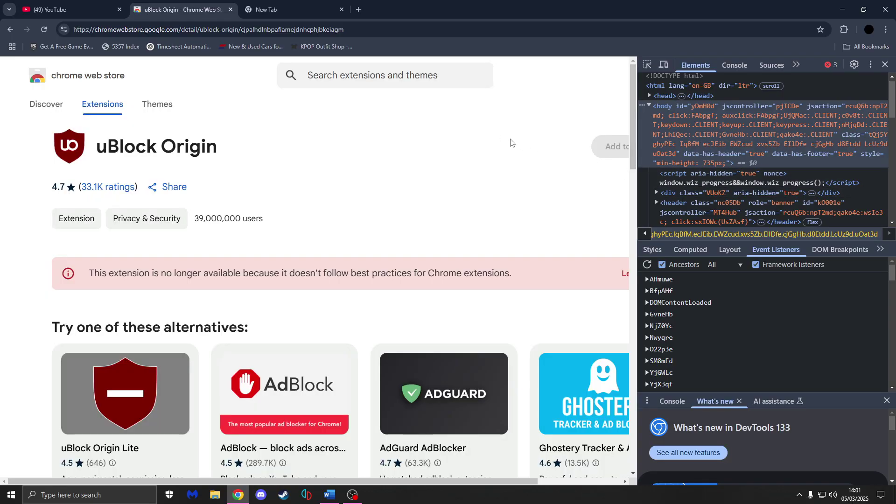
key(ctrl+f)
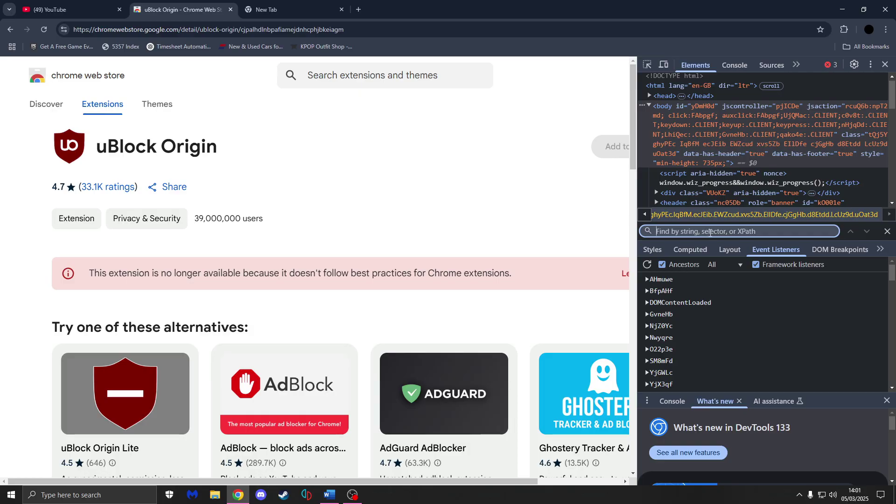
Search elements for 'disabled' and step to the Add to Chrome button's ninth match
text(disabled)
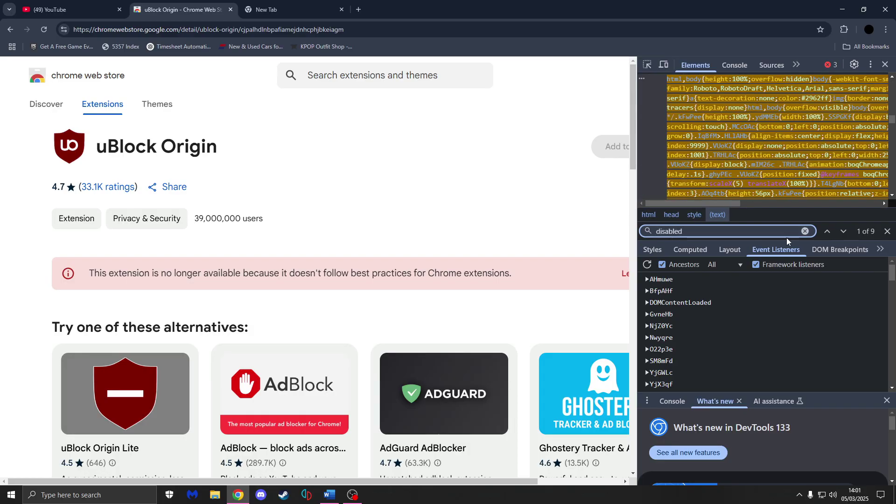
click(827, 232)
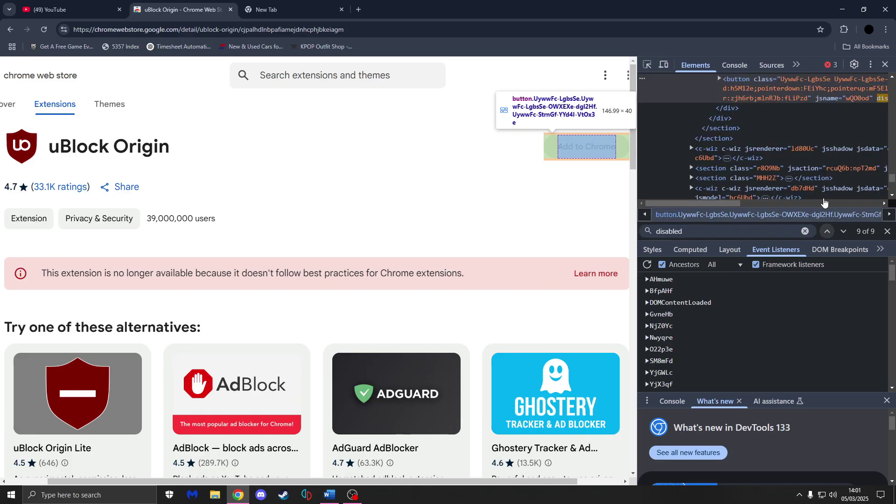
scroll(760, 143, up, 1)
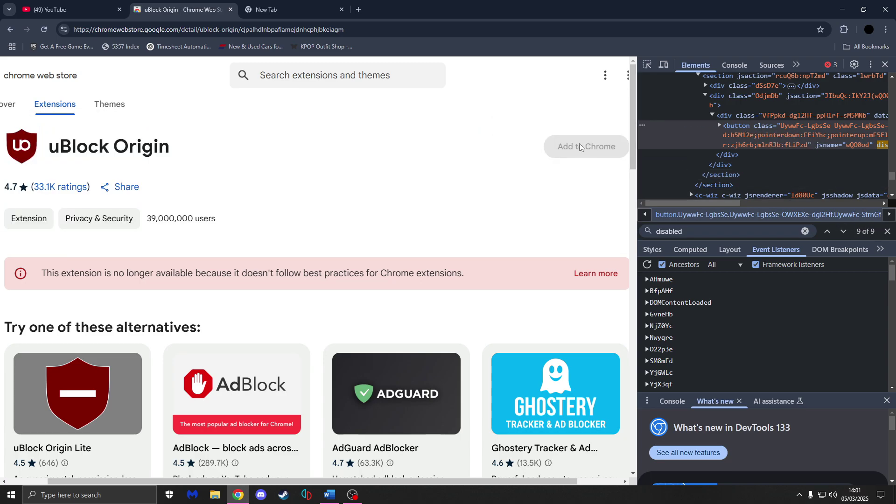
click(844, 231)
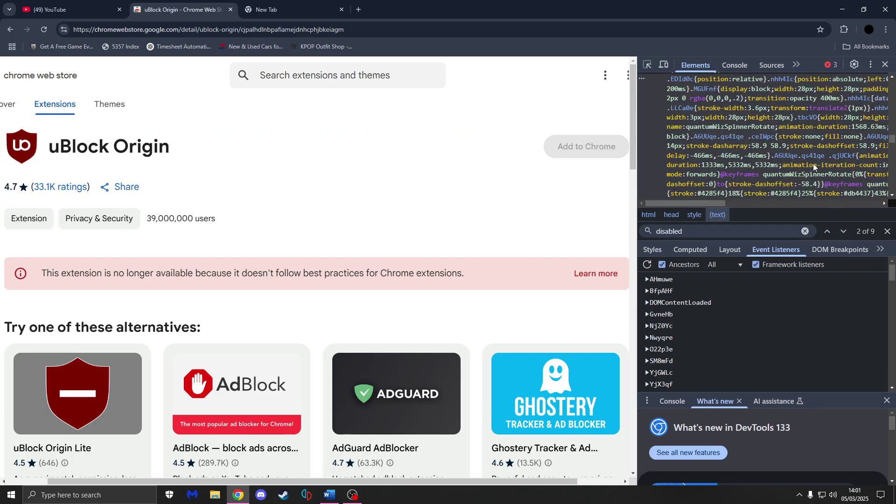
click(827, 231)
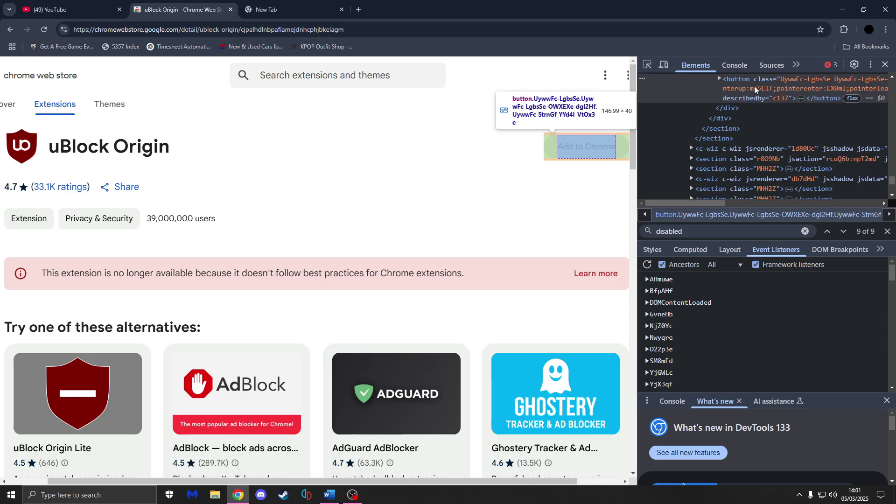
scroll(759, 90, up, 2)
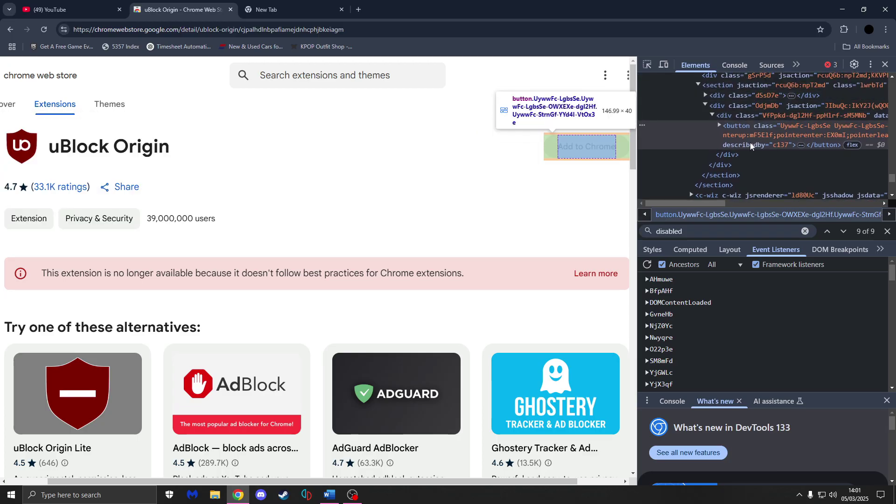
Replace the button's 'disabled' attribute with 'enabled' in the Elements panel
drag(689, 202, 849, 190)
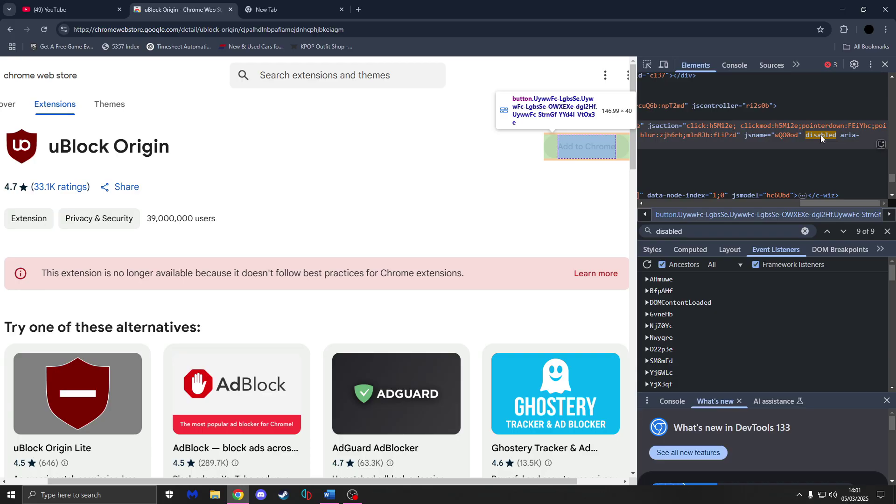
double_click(821, 135)
text(enabled)
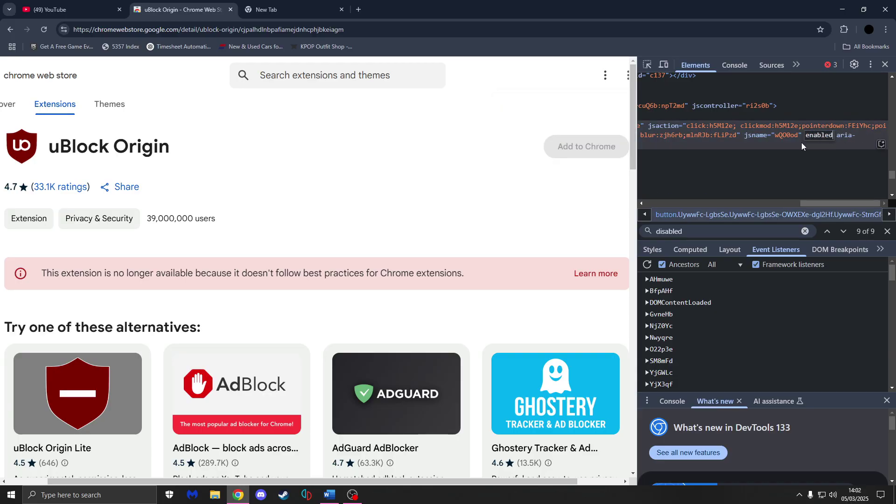
key(Return)
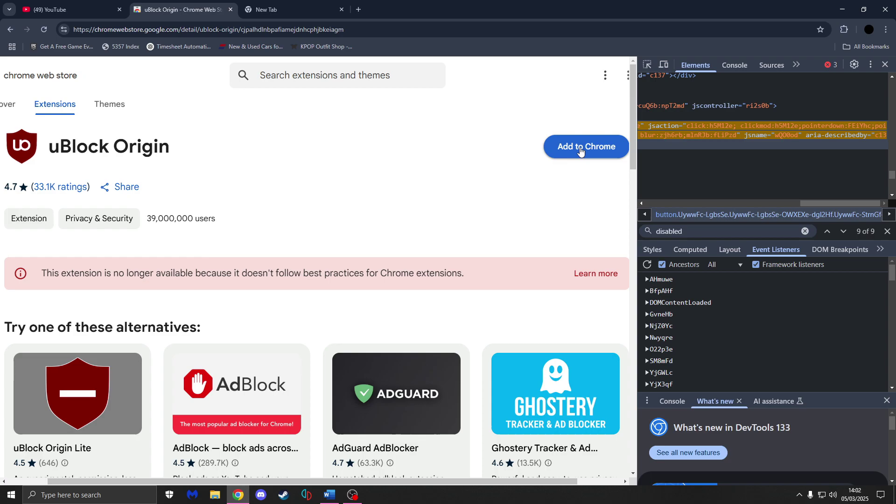
Add uBlock Origin to Chrome via the re-enabled button and pin it to the toolbar
click(579, 149)
click(479, 126)
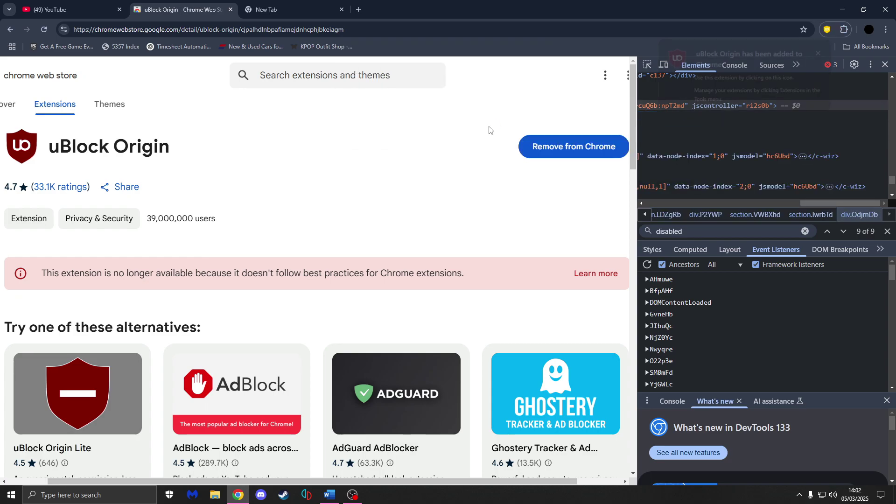
click(842, 29)
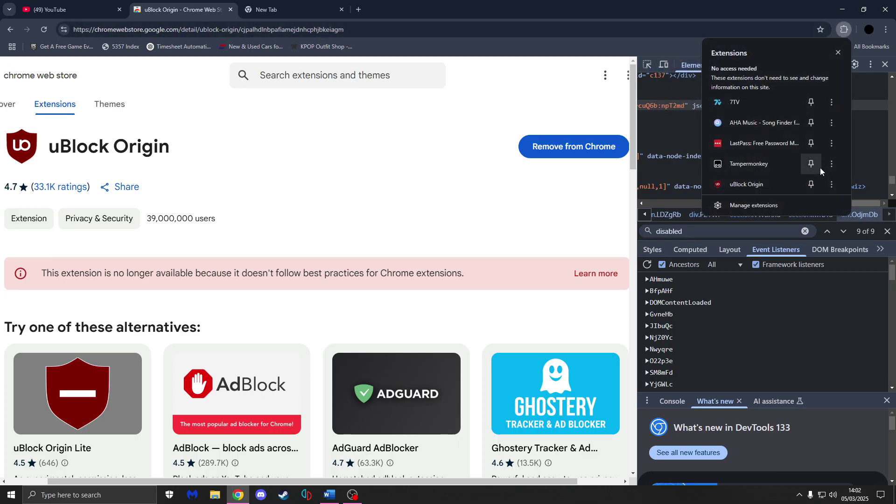
click(810, 184)
click(741, 56)
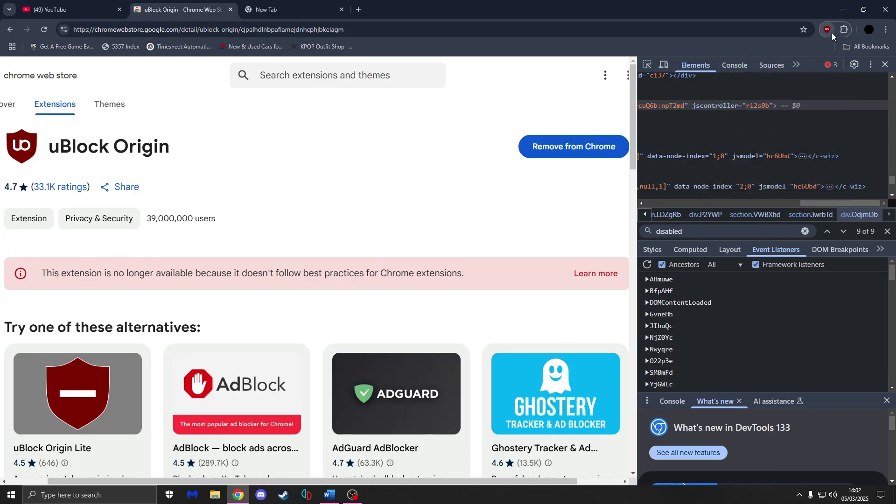
On YouTube, switch uBlock Origin off for the site and scroll the feed
click(66, 10)
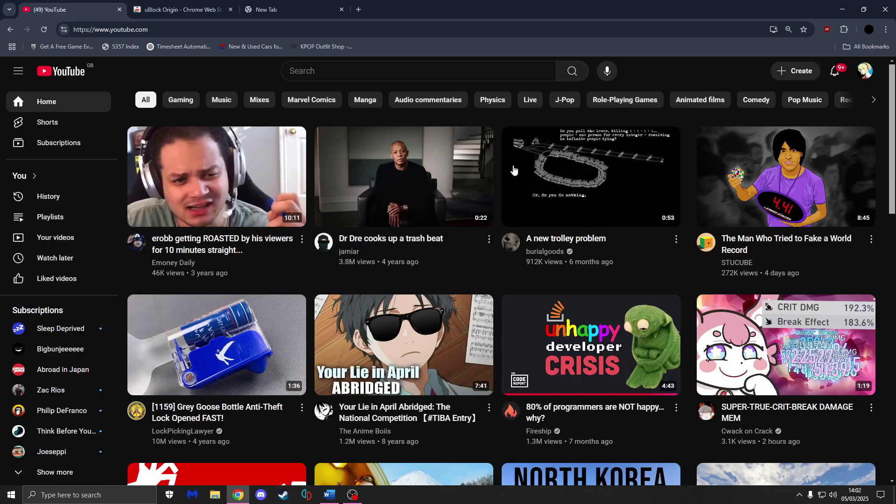
click(827, 29)
click(761, 93)
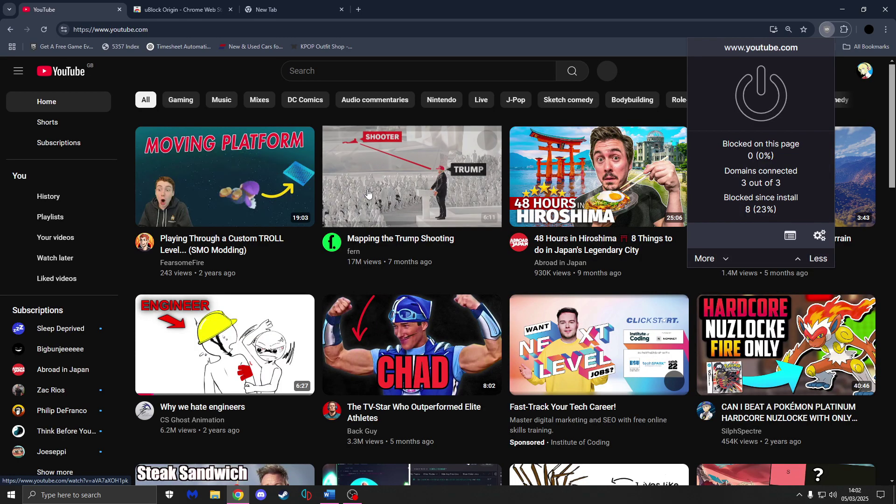
scroll(358, 202, down, 4)
scroll(359, 202, down, 10)
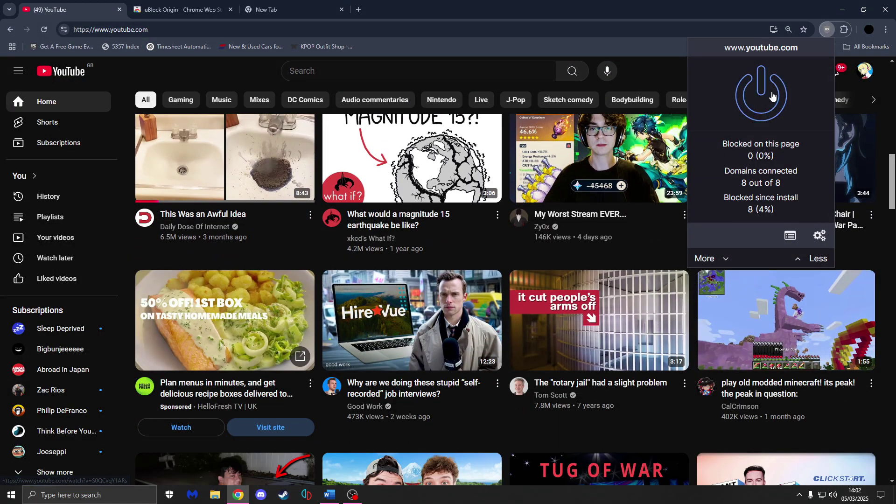
Switch uBlock Origin back on, scroll the feed to check blocking, and close Chrome
click(772, 96)
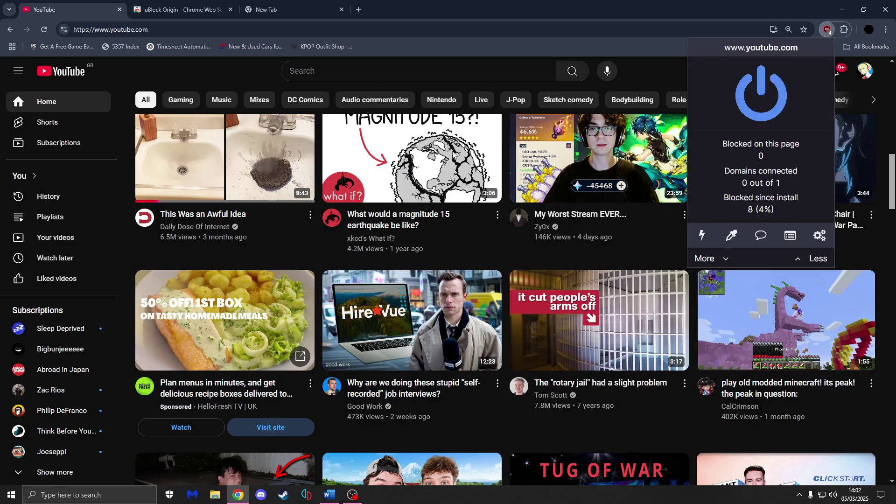
scroll(279, 212, down, 6)
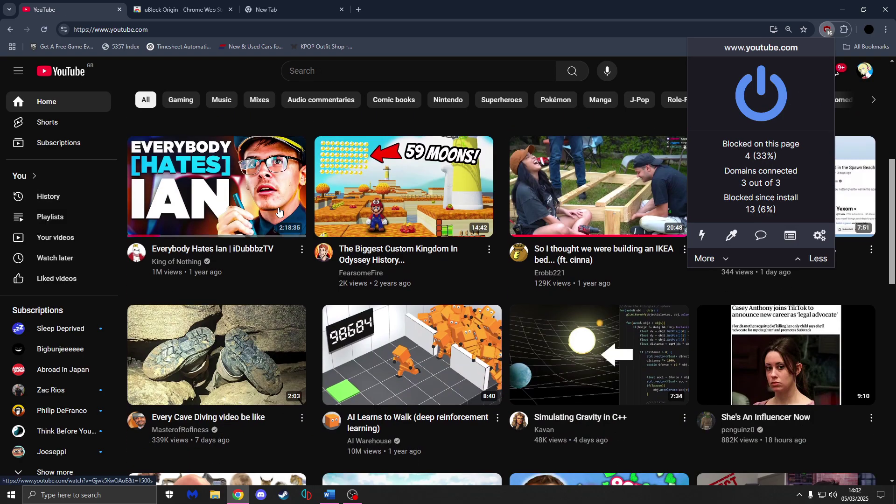
scroll(278, 212, down, 11)
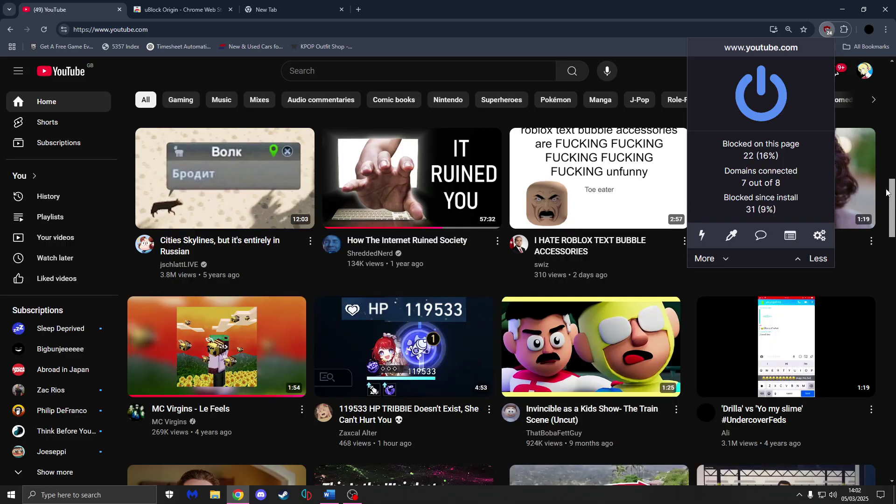
click(887, 192)
scroll(887, 192, up, 17)
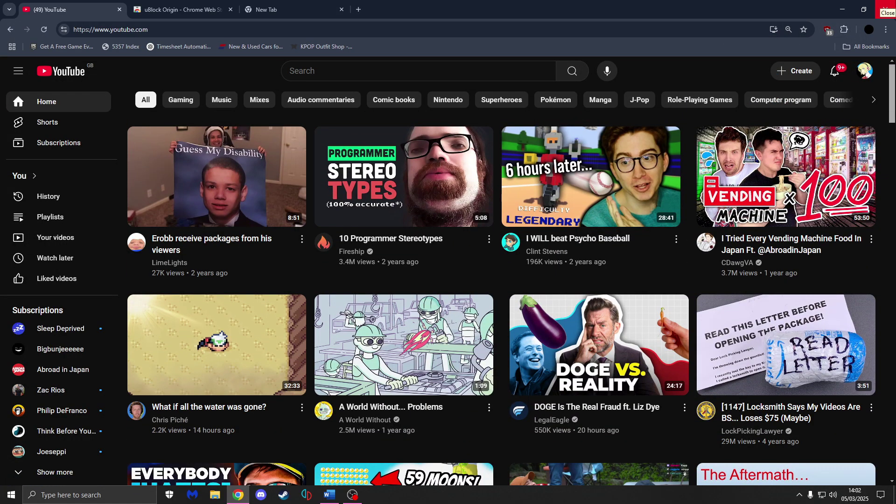
click(885, 9)
Relaunch Chrome, dismiss the uBlock Origin turned-off notice, and open Manage extensions
click(238, 495)
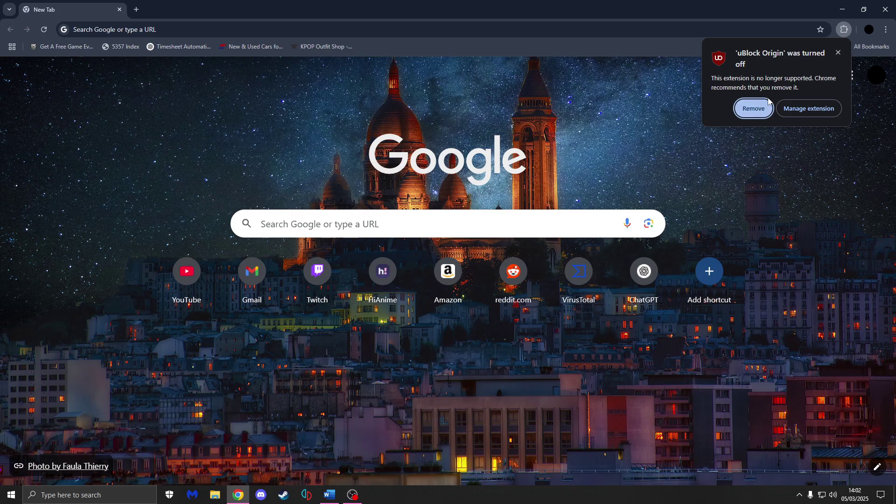
click(839, 52)
click(842, 30)
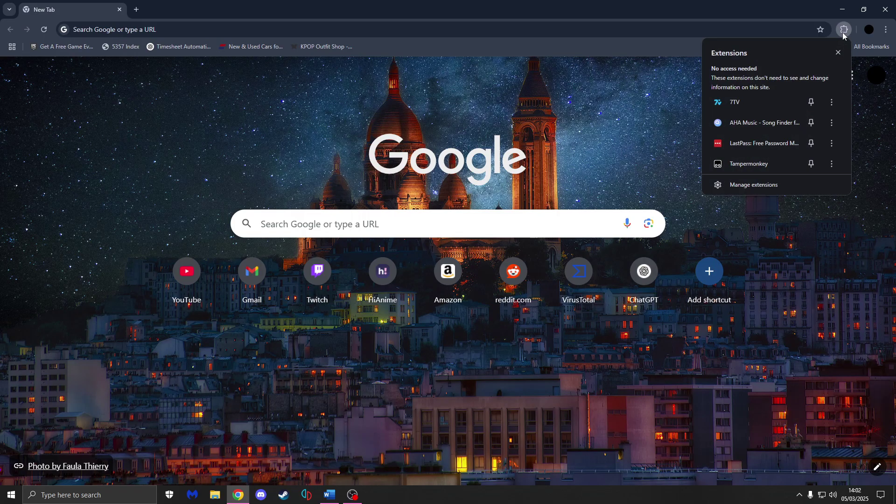
click(767, 183)
Re-enable uBlock Origin 1.62.0 past the unsupported warning and verify its toolbar panel works
scroll(440, 323, down, 3)
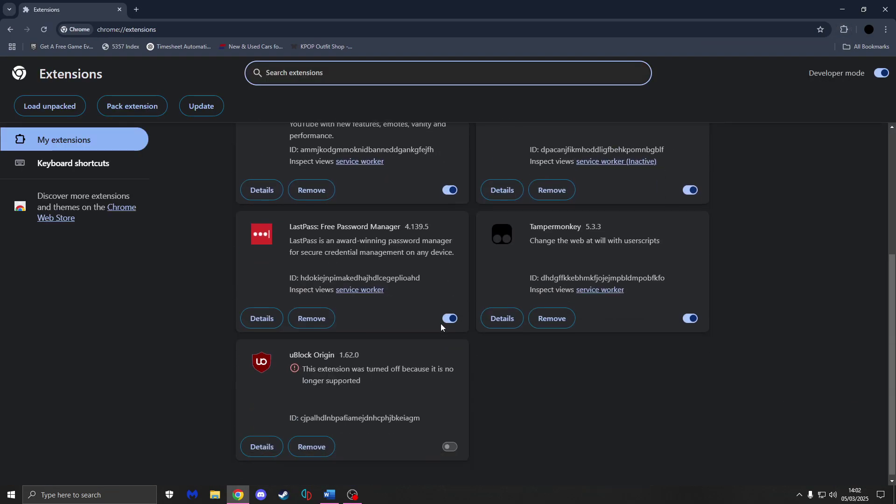
click(449, 435)
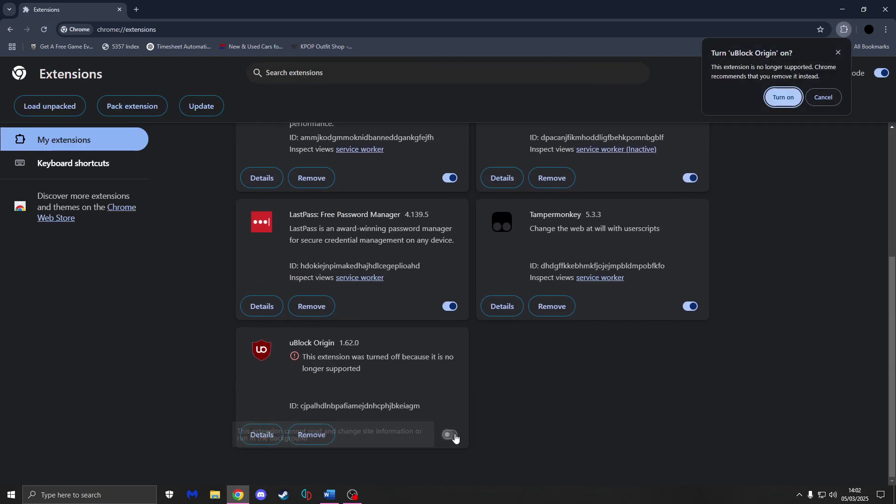
click(788, 98)
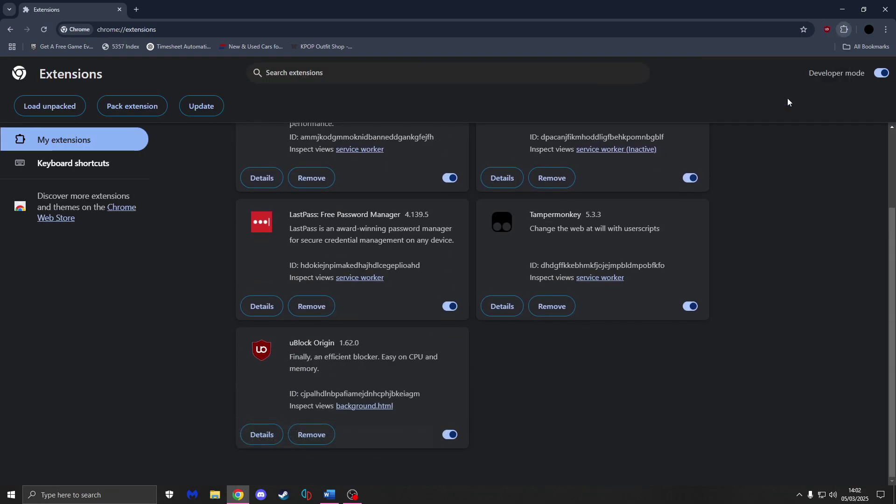
click(828, 30)
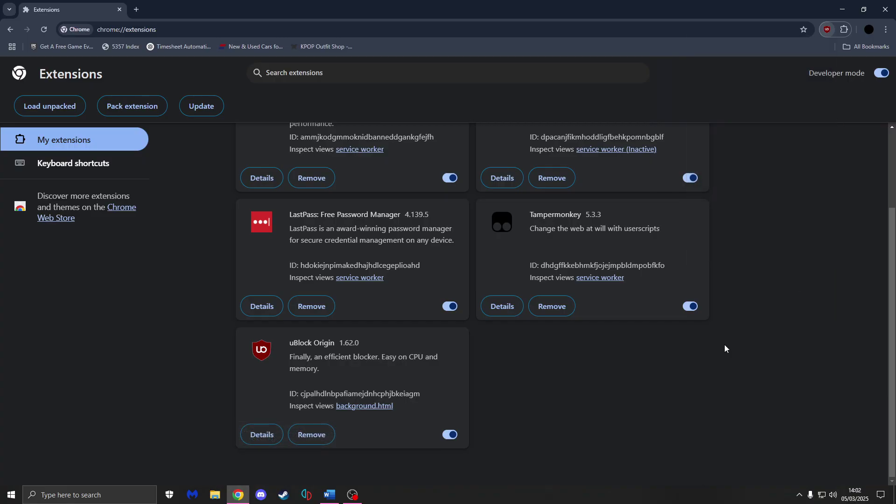